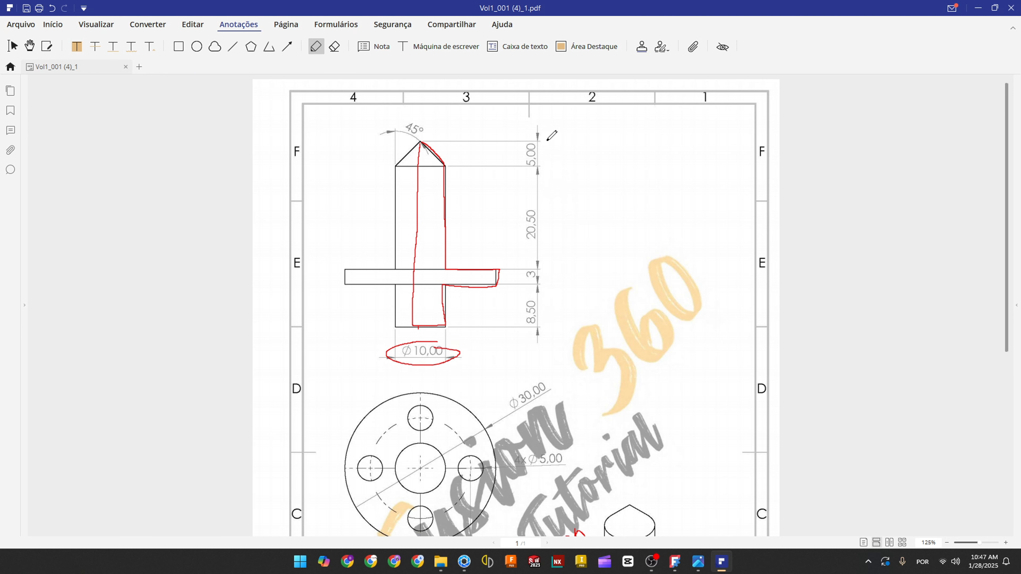
Step: Mark the front view's overall height, 45° tip angle and flange edge, and the Ø30.00 dimension with red freehand strokes
mouse_move(545, 141)
left_mouse_down()
mouse_move(567, 141)
mouse_move(558, 327)
left_mouse_up()
left_click_drag(549, 329, 567, 326)
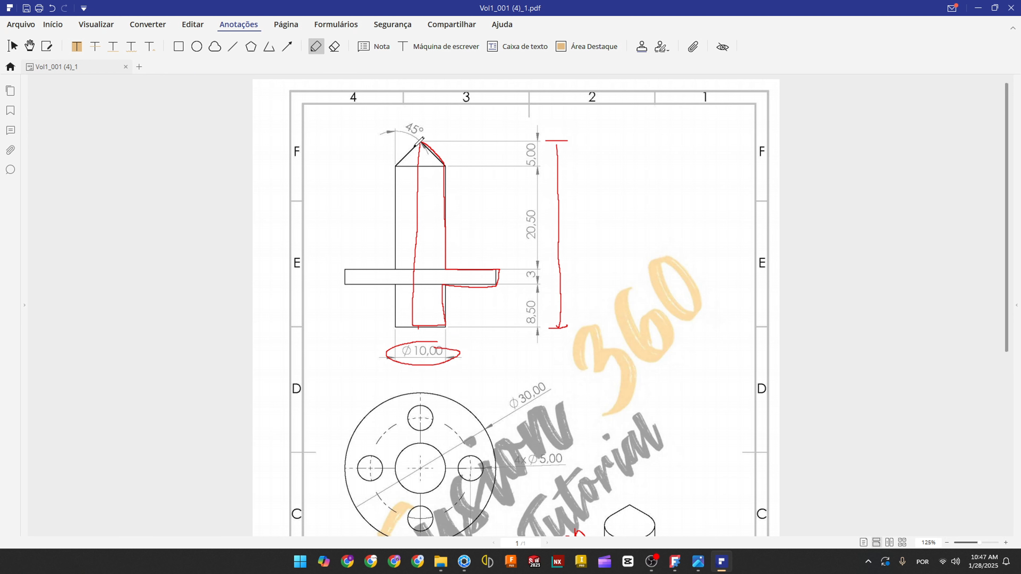
left_click_drag(429, 153, 419, 160)
mouse_move(424, 124)
left_mouse_down()
mouse_move(425, 138)
mouse_move(431, 117)
left_mouse_up()
left_click_drag(497, 297, 496, 315)
mouse_move(545, 376)
left_mouse_down()
mouse_move(503, 402)
mouse_move(554, 374)
left_mouse_up()
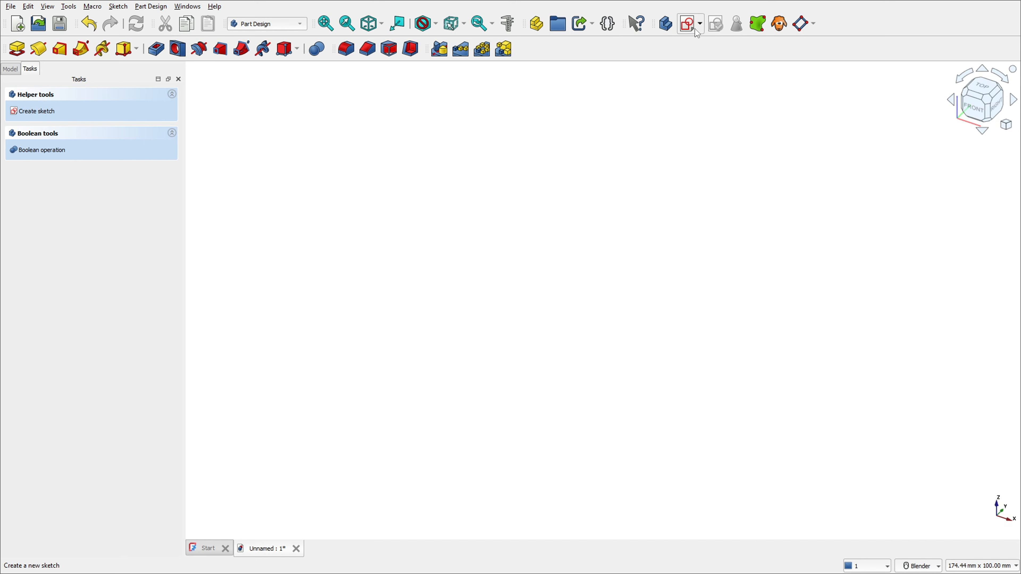
Step: In FreeCAD, sketch on the XZ-plane a closed half-profile from the origin, about 36 mm tall, with a side flange and a sloped tip
left_click(692, 25)
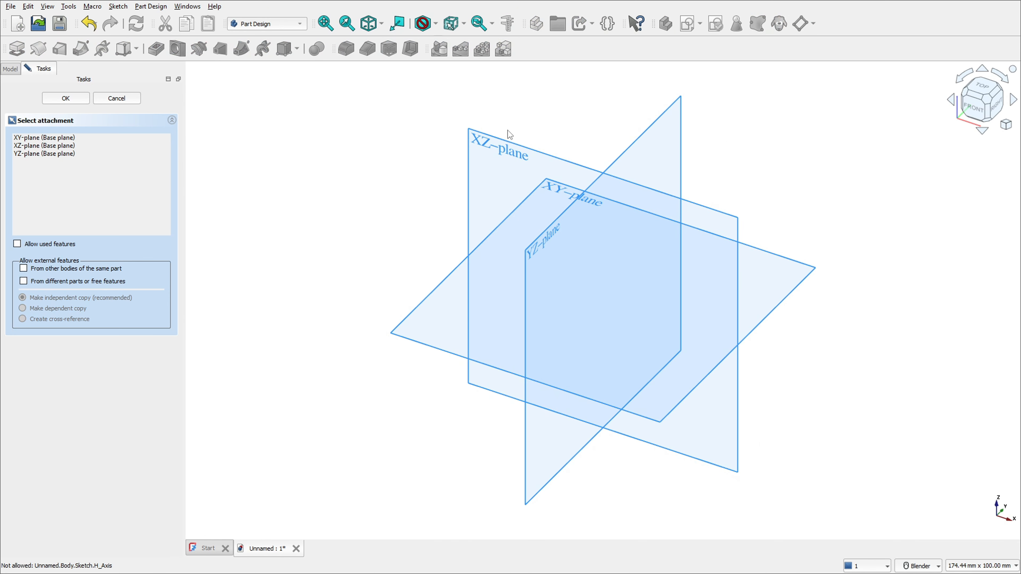
left_click(496, 146)
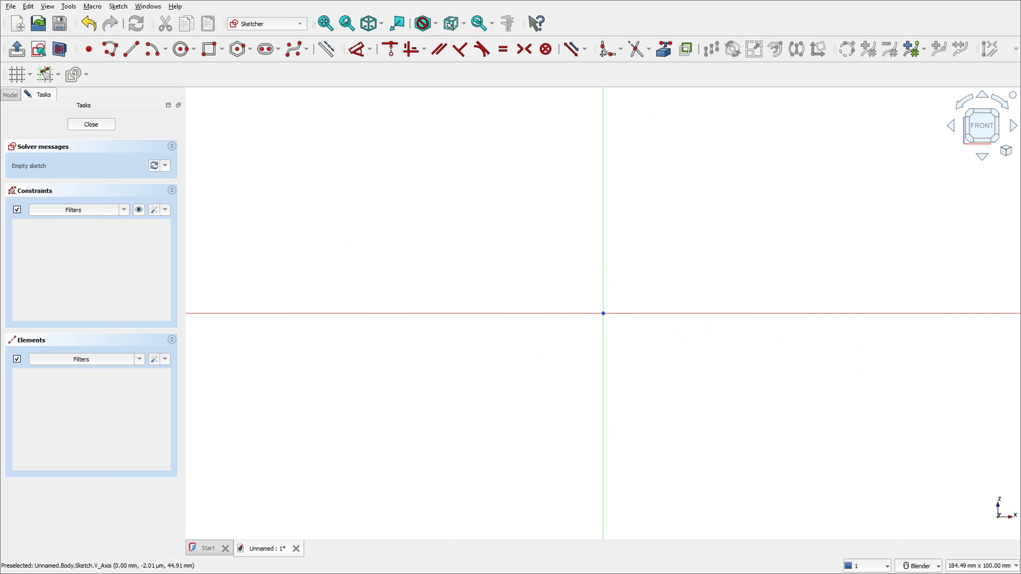
left_click(110, 49)
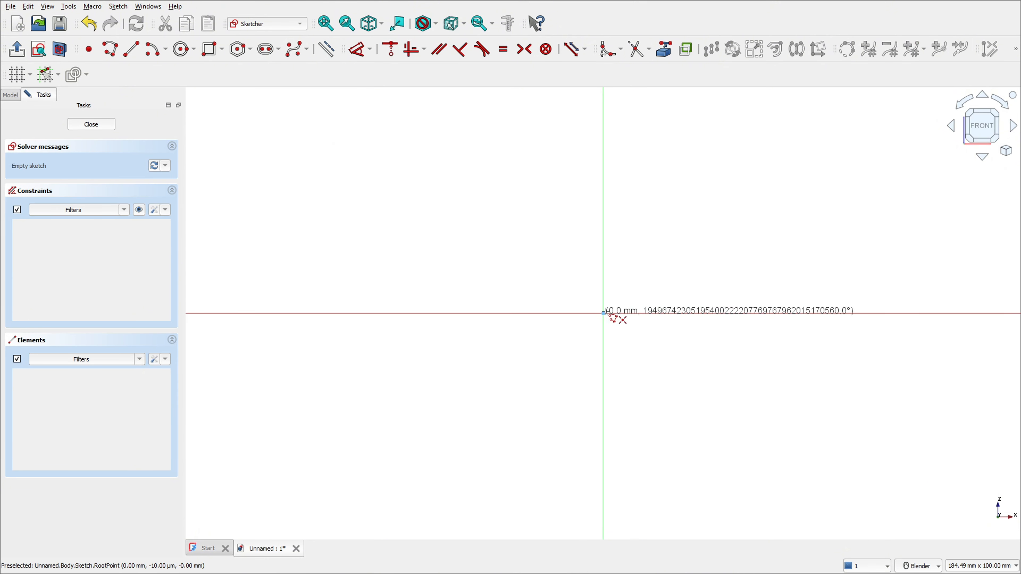
left_click(603, 313)
left_click(641, 313)
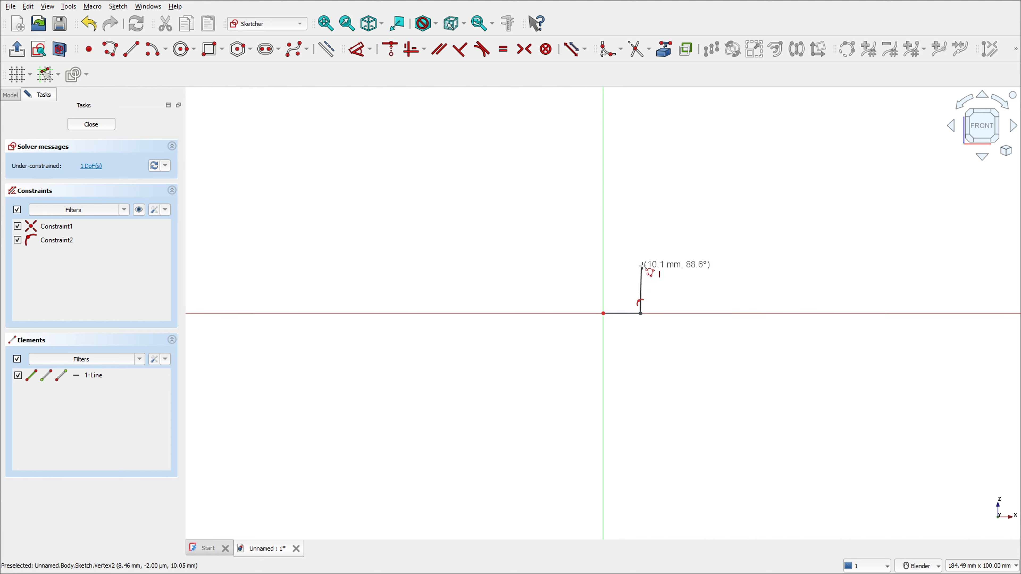
left_click(640, 265)
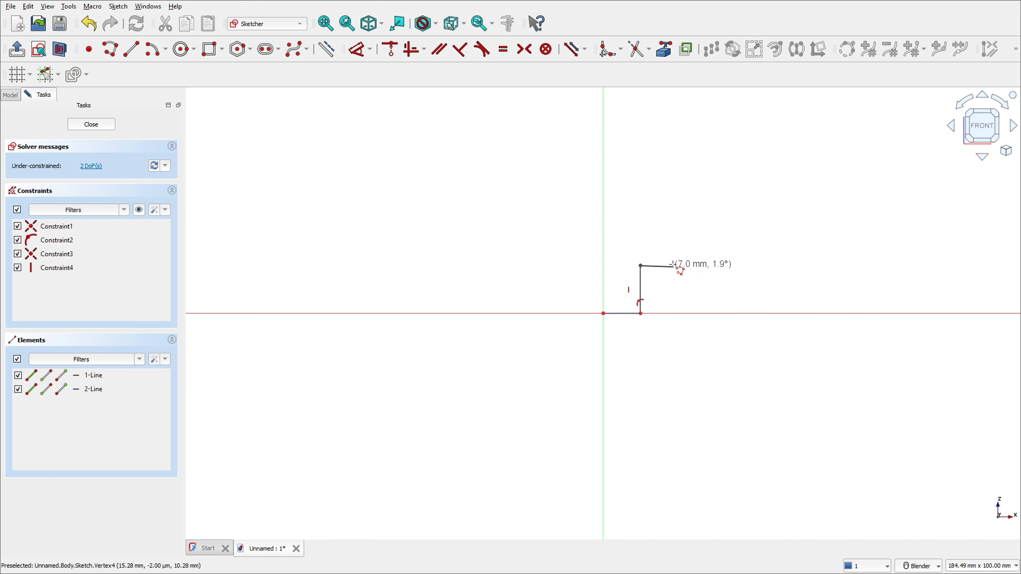
left_click(672, 265)
left_click(672, 248)
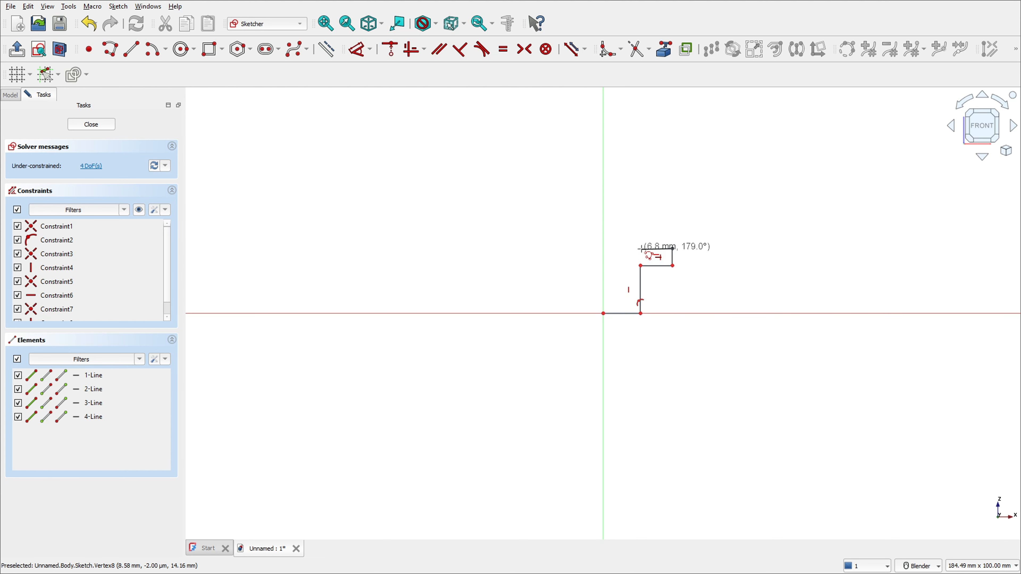
left_click(639, 248)
left_click(640, 172)
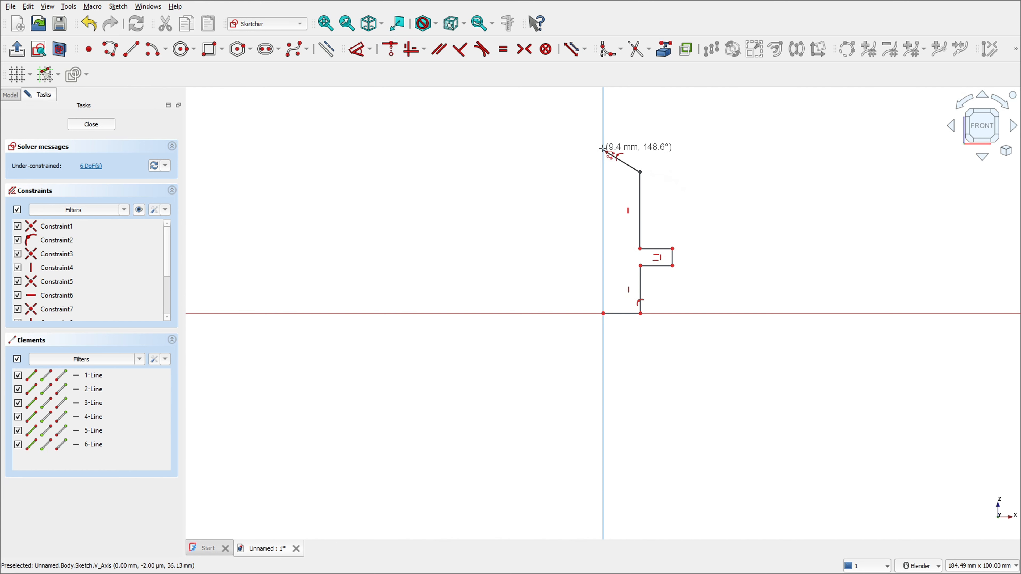
left_click(602, 148)
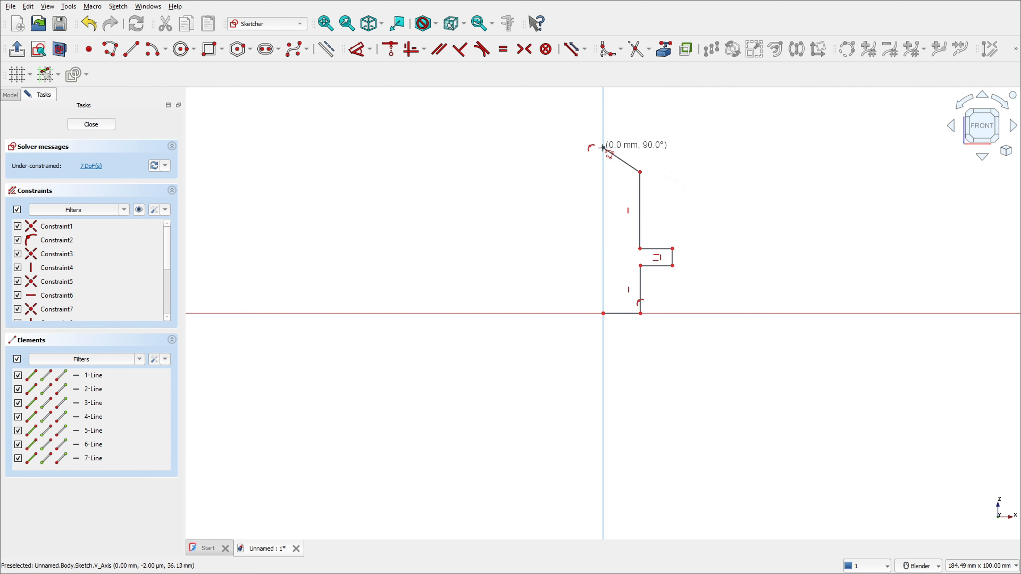
left_click(603, 313)
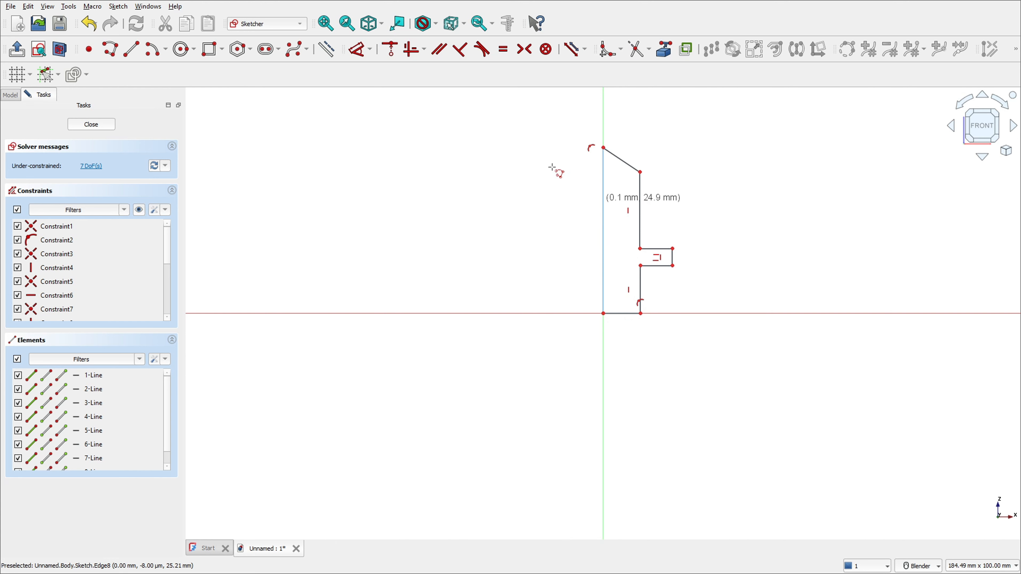
Step: Constrain the two inner corners of the flange to align vertically
left_click(414, 56)
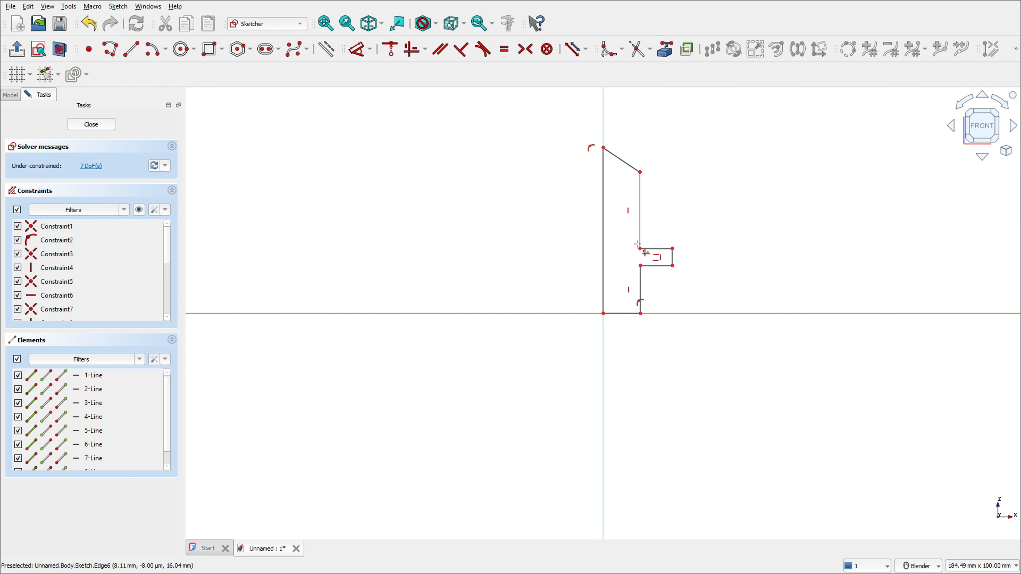
left_click(640, 248)
left_click(640, 265)
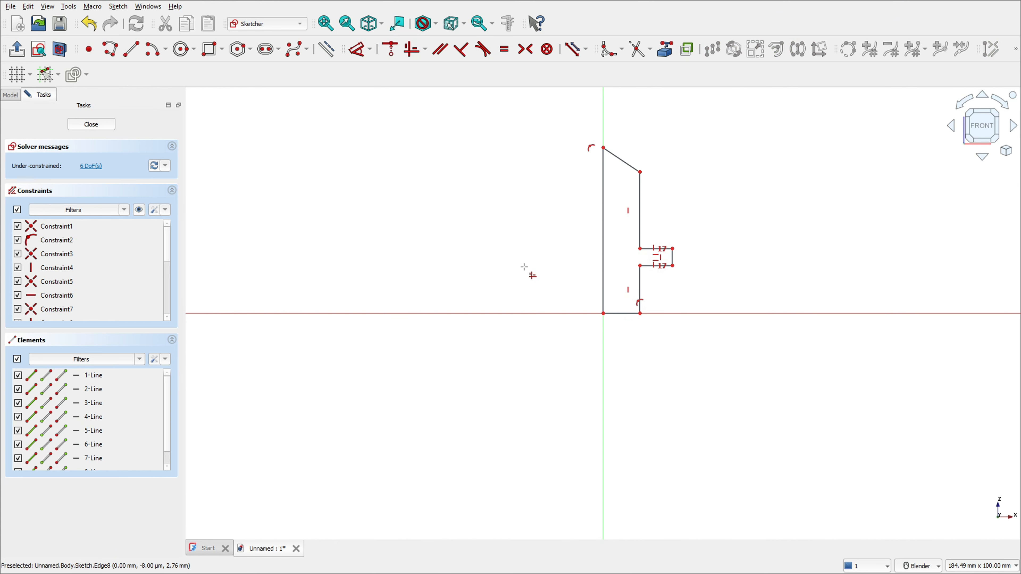
Step: Dimension the profile's bottom edge to 5 mm
left_click(365, 58)
left_click(622, 314)
left_click(630, 357)
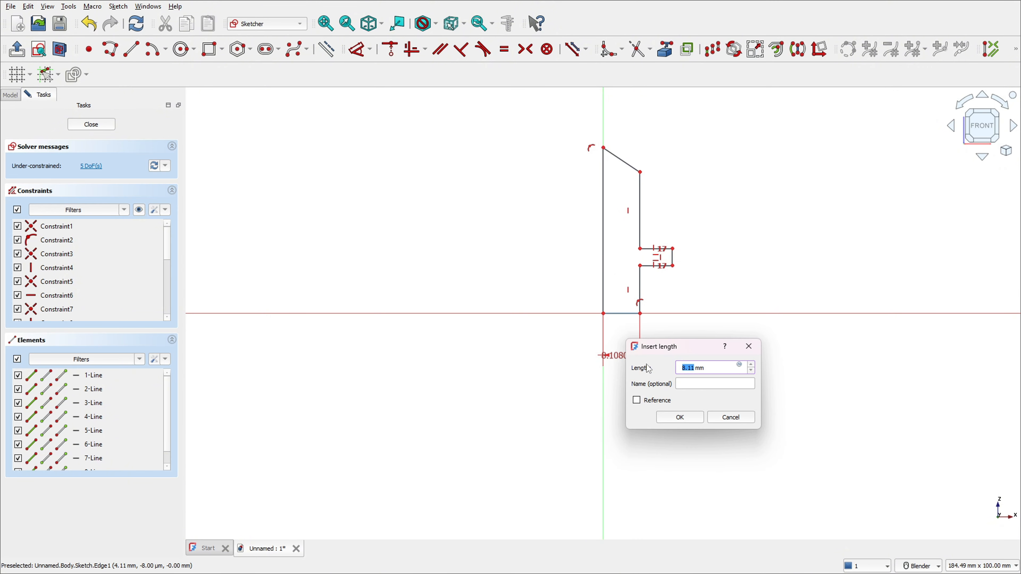
type("5")
key("Return")
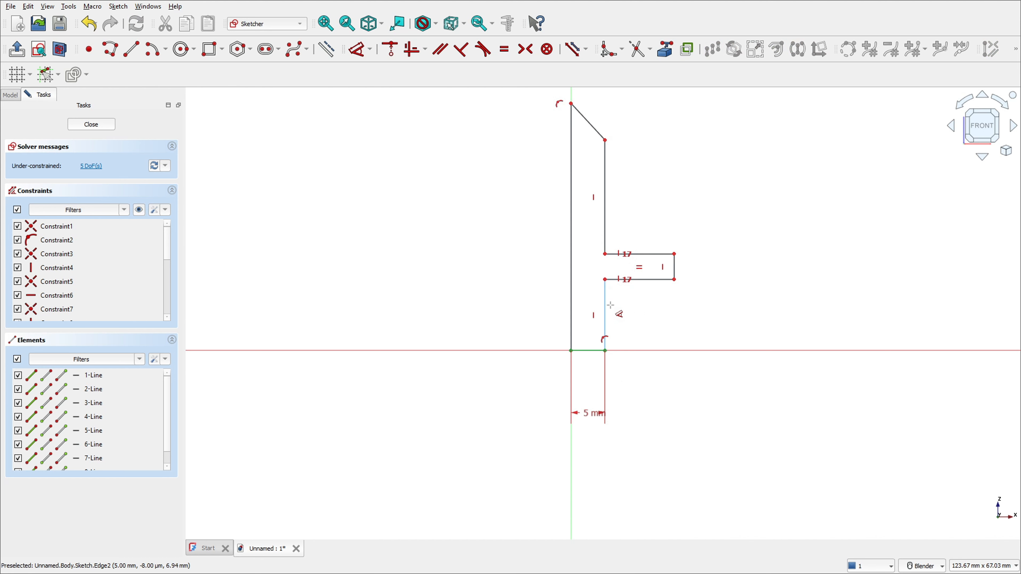
Step: Dimension the vertical edge below the flange to 8.5 mm
left_click(607, 315)
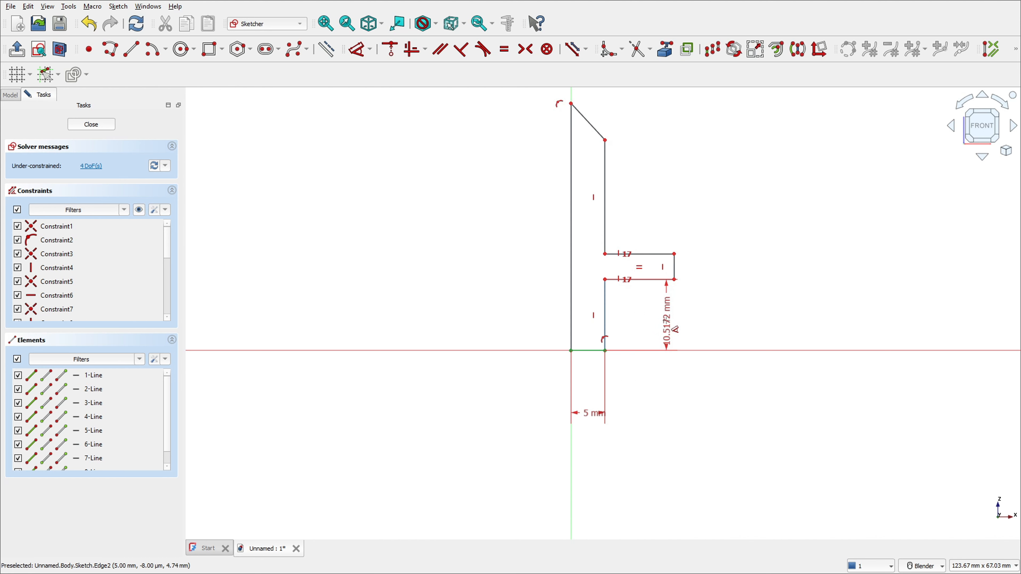
left_click(669, 324)
type("8")
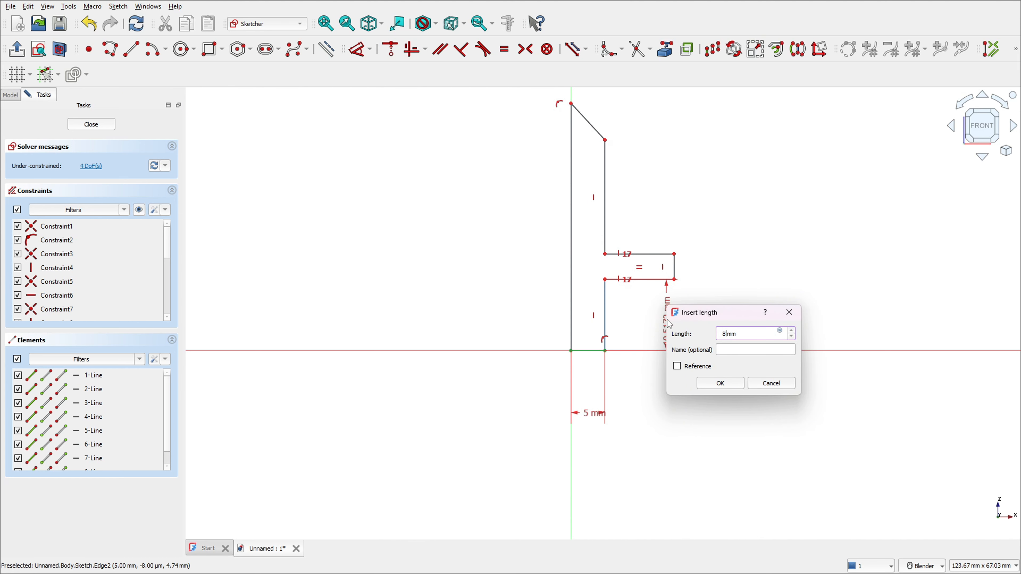
type(".5")
key("Return")
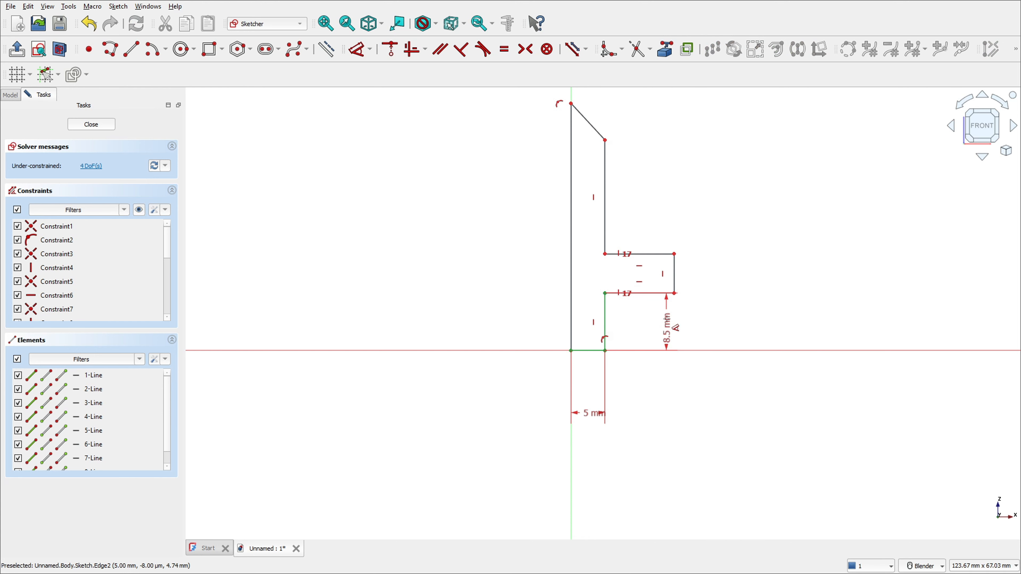
Step: Dimension the flange's outer vertical edge to a thickness of 3 mm
left_click(674, 276)
left_click(687, 277)
type("3")
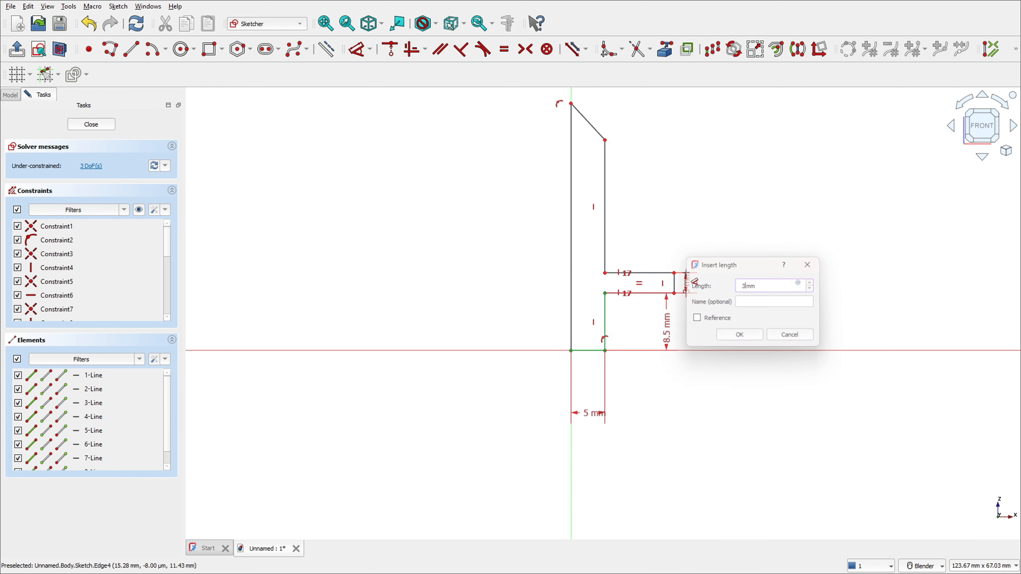
key("Return")
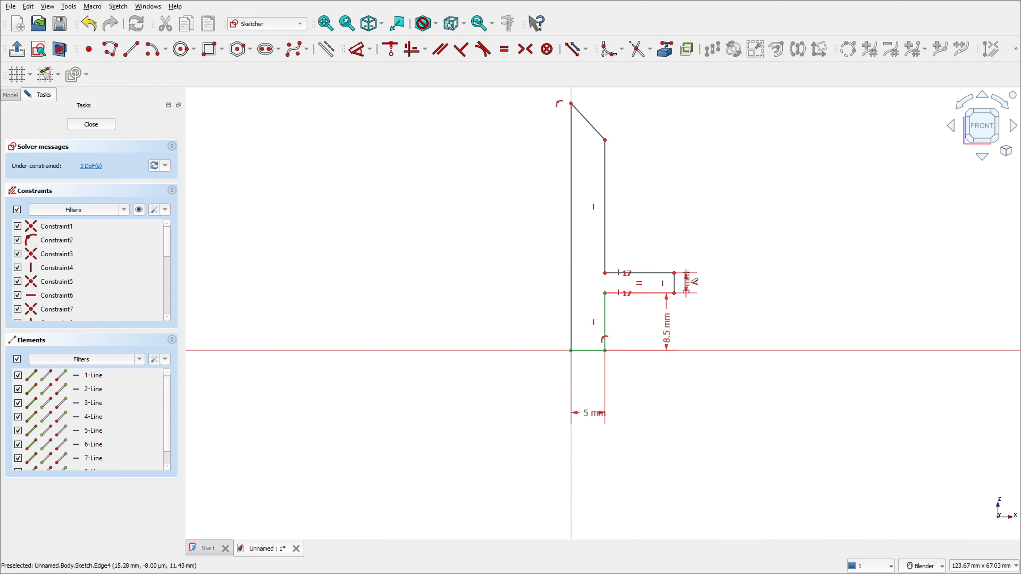
Step: Dimension the horizontal distance from the origin to the flange's outer edge as 15 mm
left_click(674, 284)
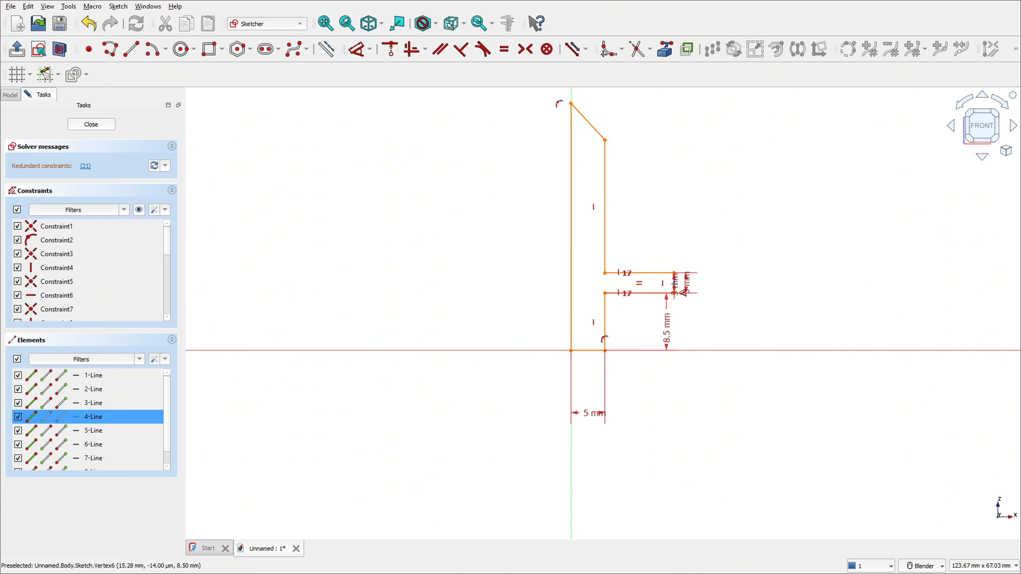
left_click(571, 351)
left_click(623, 468)
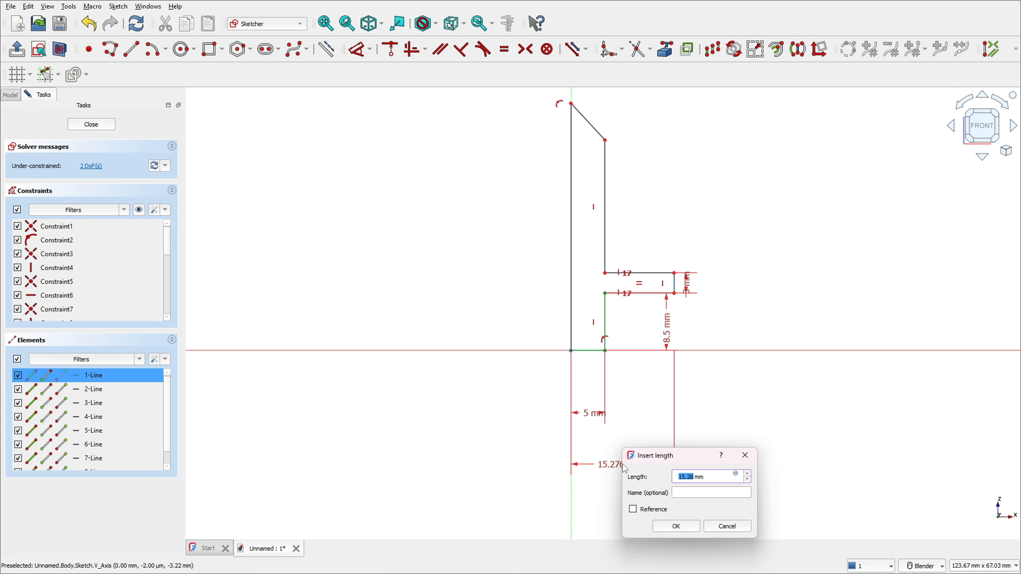
type("15")
key("Return")
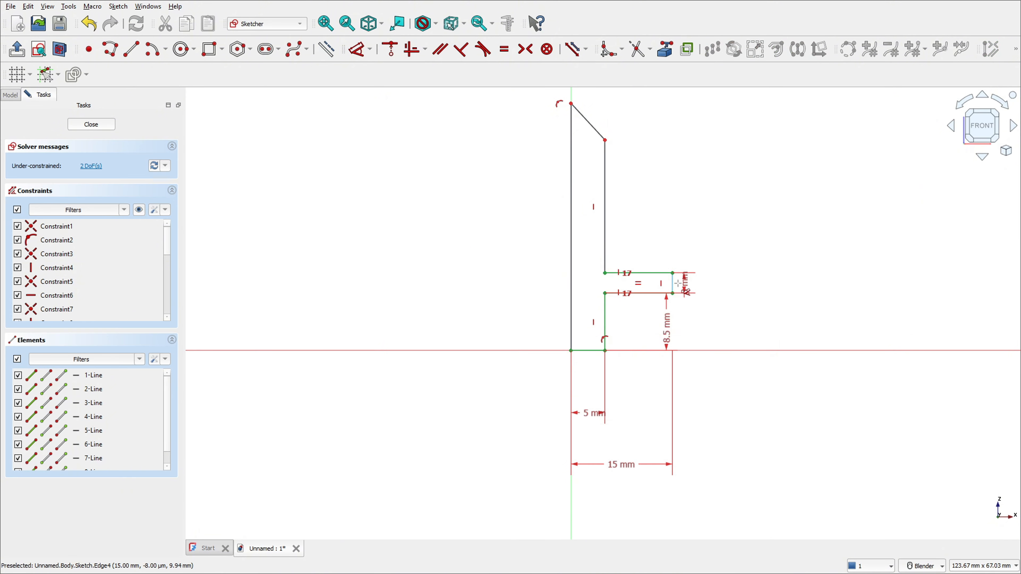
Step: Set the angle between the sloped tip line and the vertical axis line to 45°
left_click(600, 135)
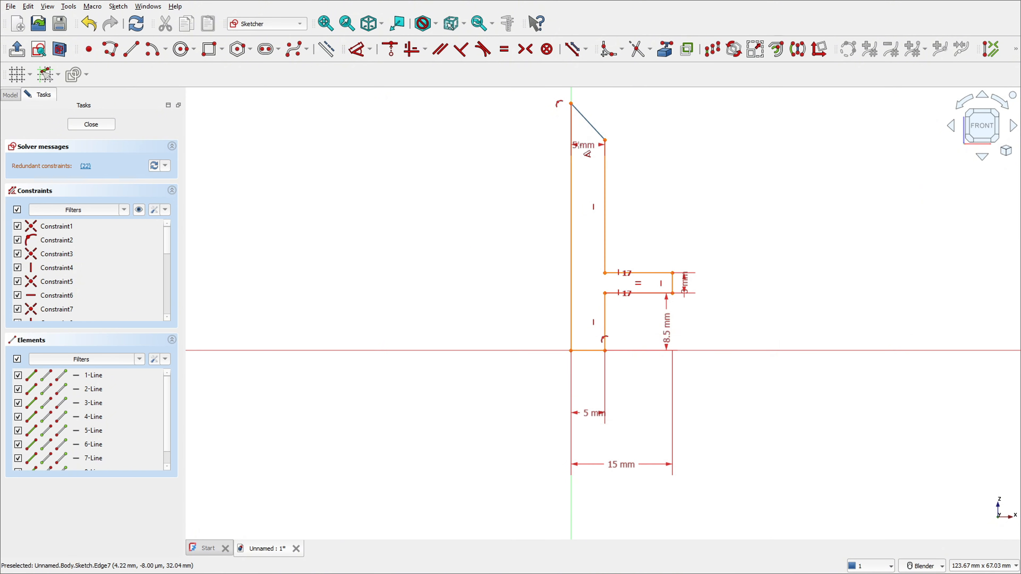
left_click(571, 156)
left_click(586, 148)
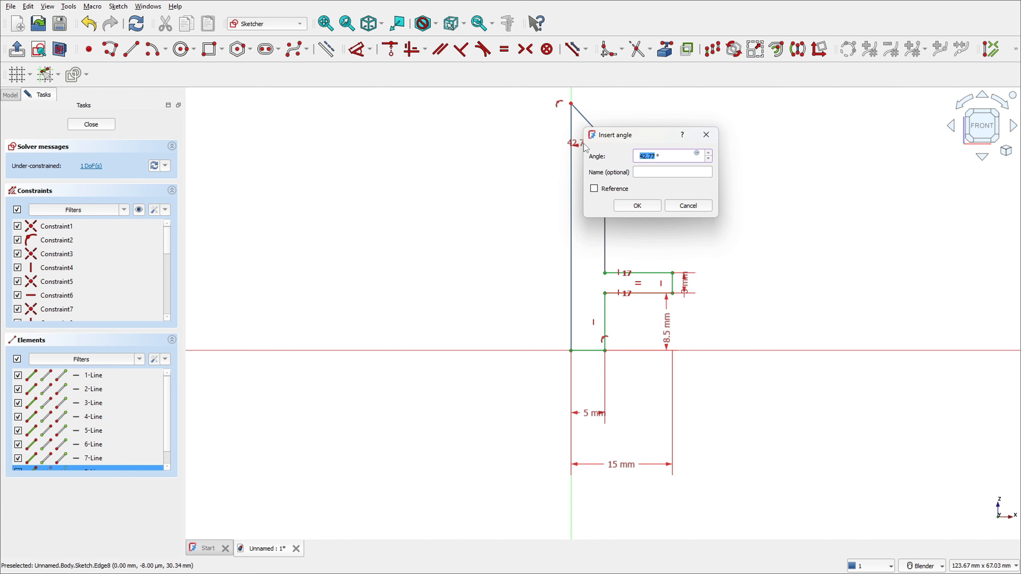
type("45")
key("Return")
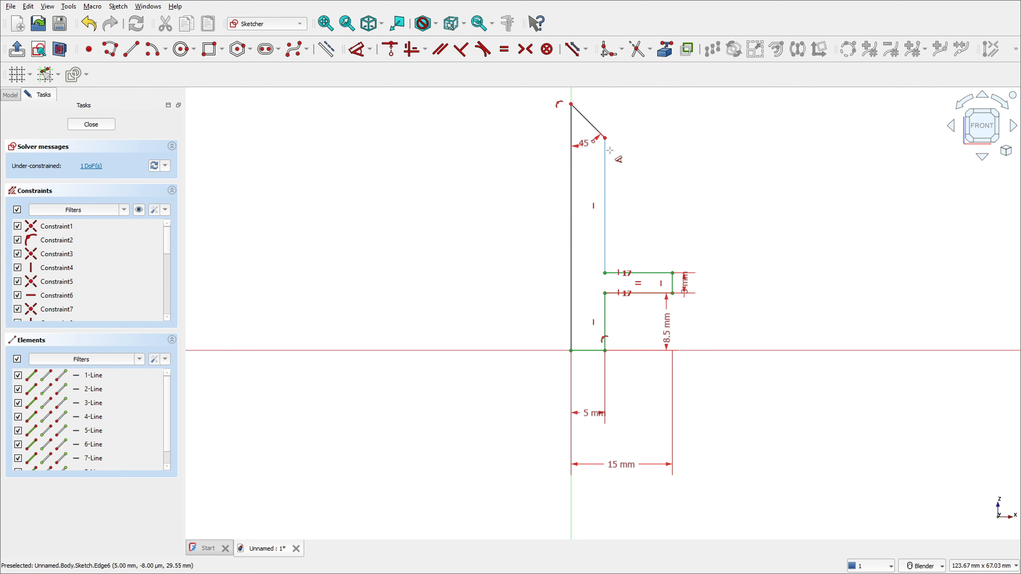
Step: Dimension the vertical edge above the flange to 20.5 mm
left_click(605, 160)
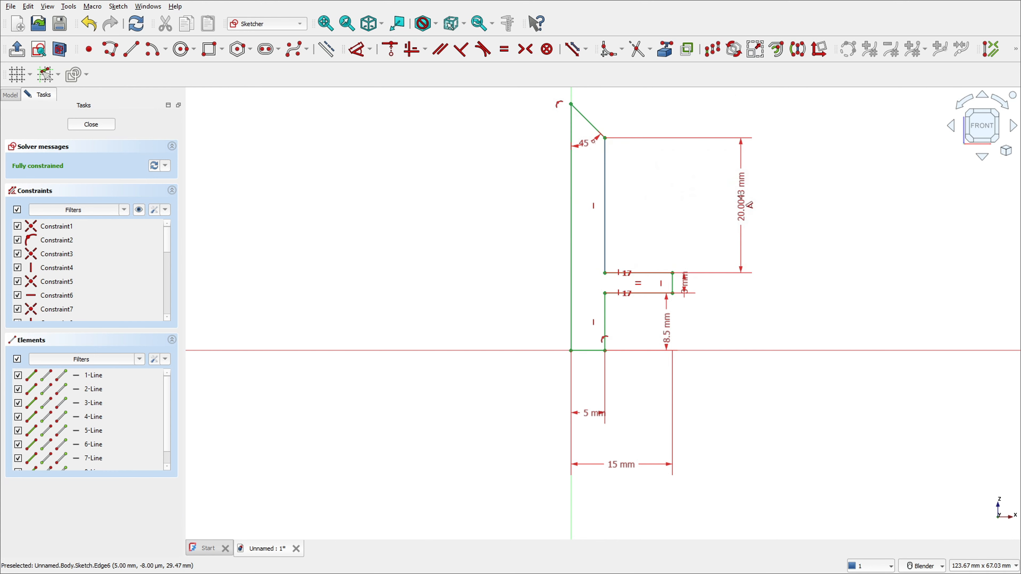
left_click(739, 196)
type("20.5mm")
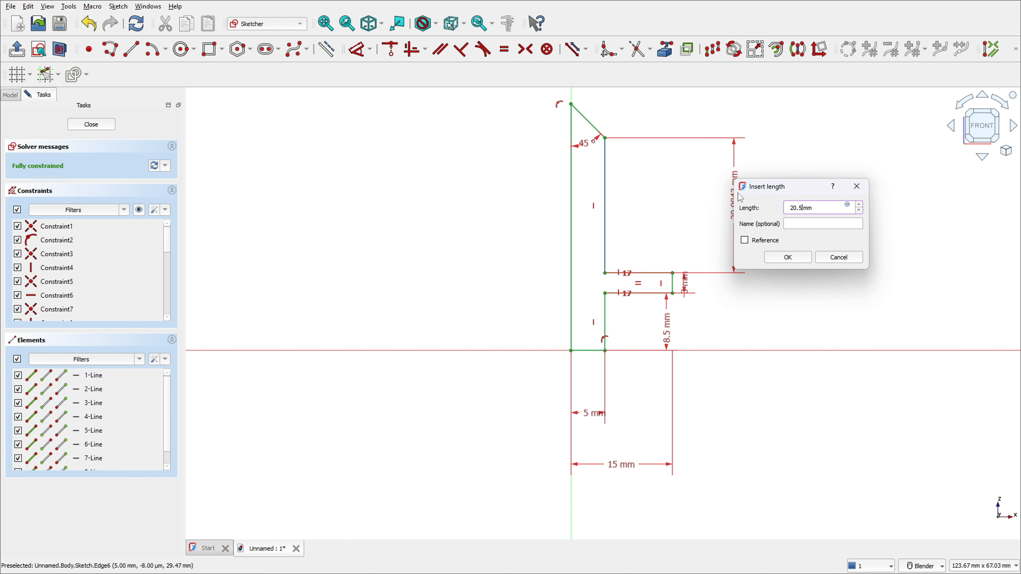
key("Return")
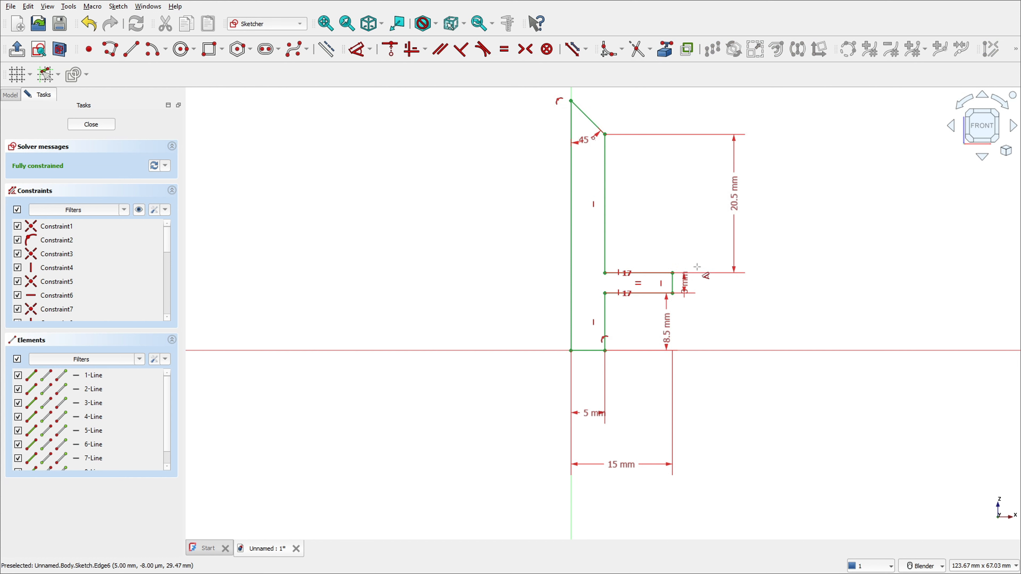
Step: Rearrange the 3 mm and 8.5 mm dimensions clear of the profile, with 8.5 mm aligned under 20.5 mm and 3 mm offset farther out
left_click_drag(692, 287, 736, 298)
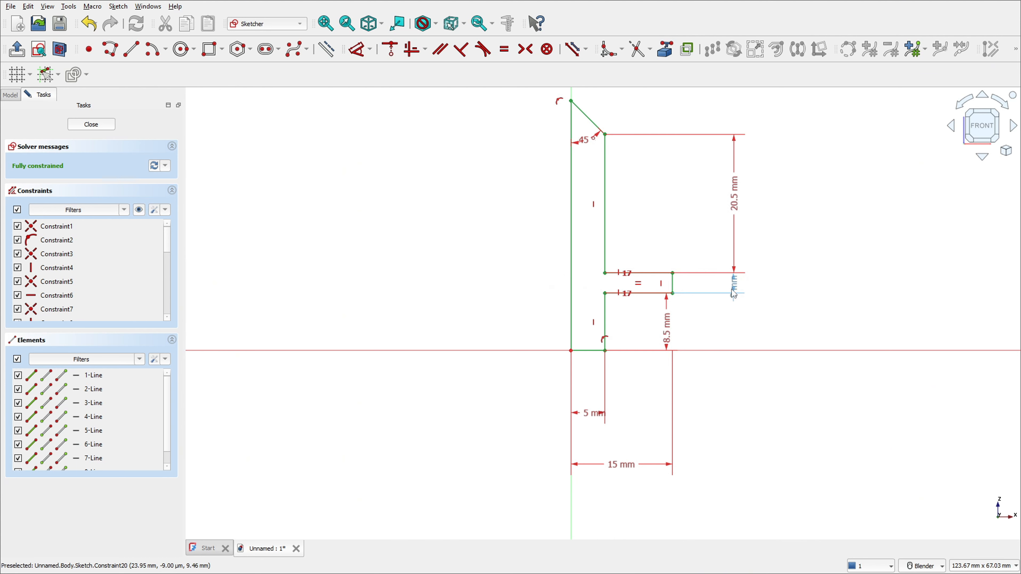
left_click_drag(668, 330, 736, 328)
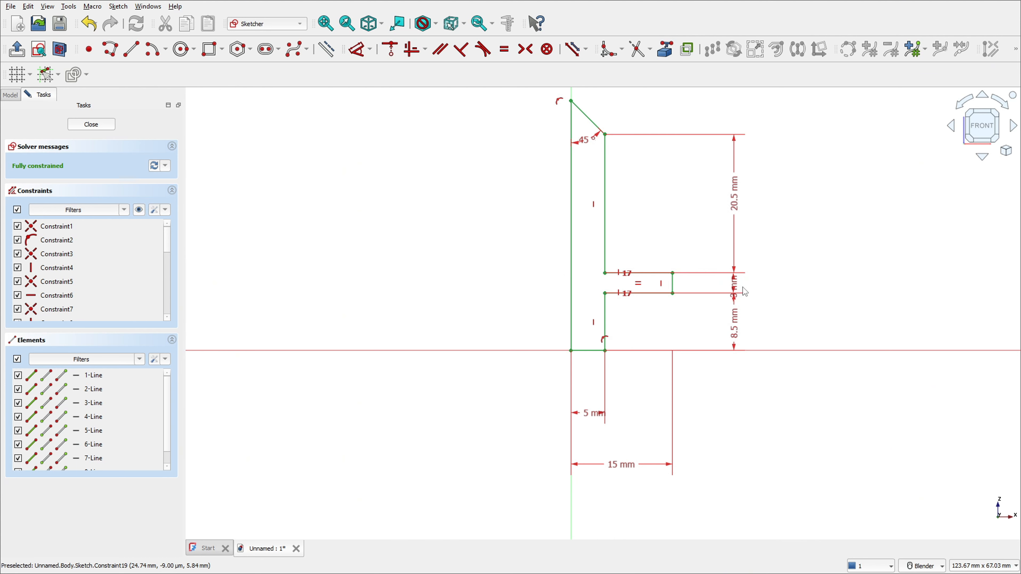
left_click_drag(736, 288, 767, 247)
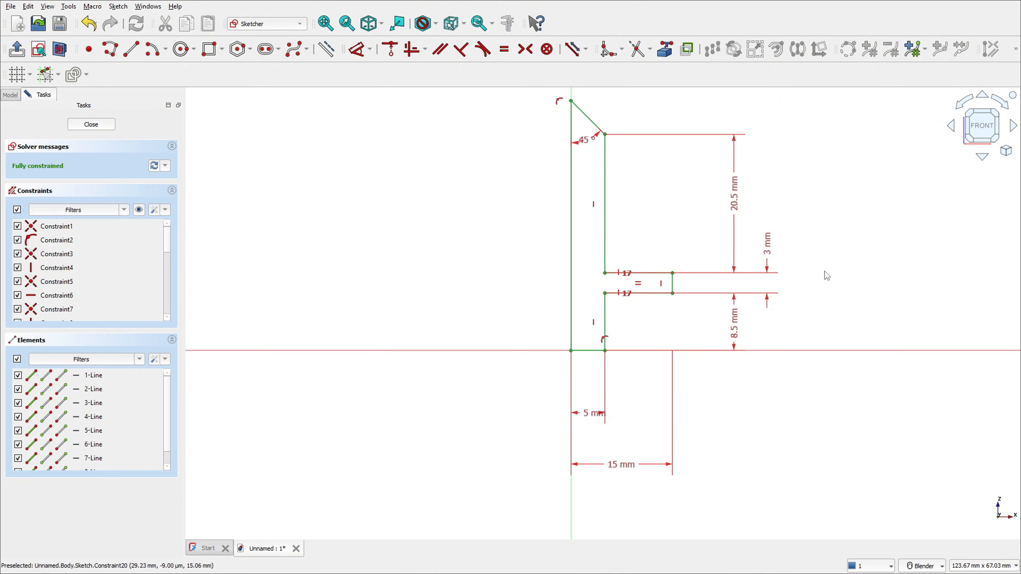
Step: Finish the profile sketch and revolve it 360° about the vertical sketch axis into a solid pin with flange
middle_click_drag(675, 209, 649, 241, "shift")
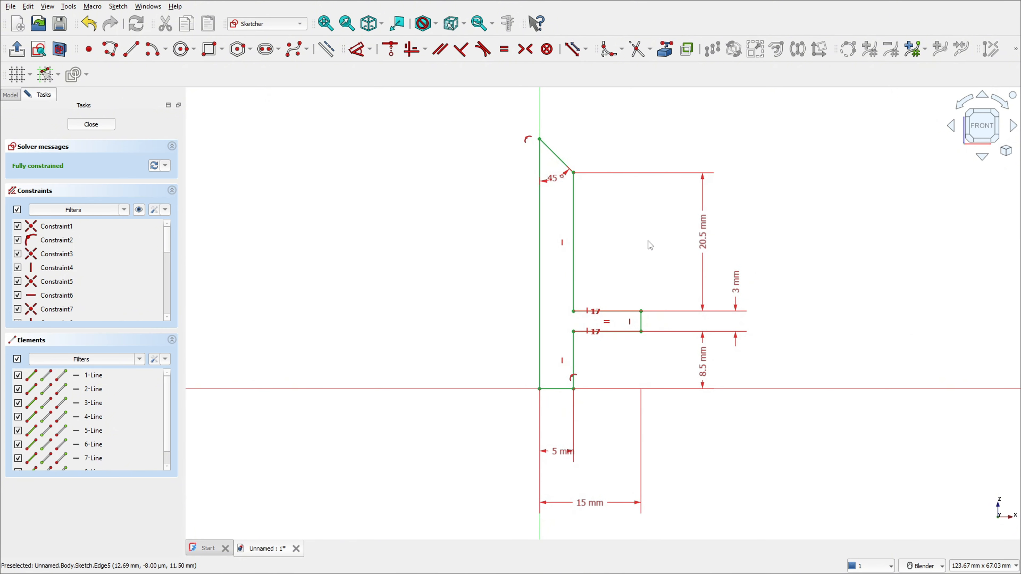
left_click(17, 50)
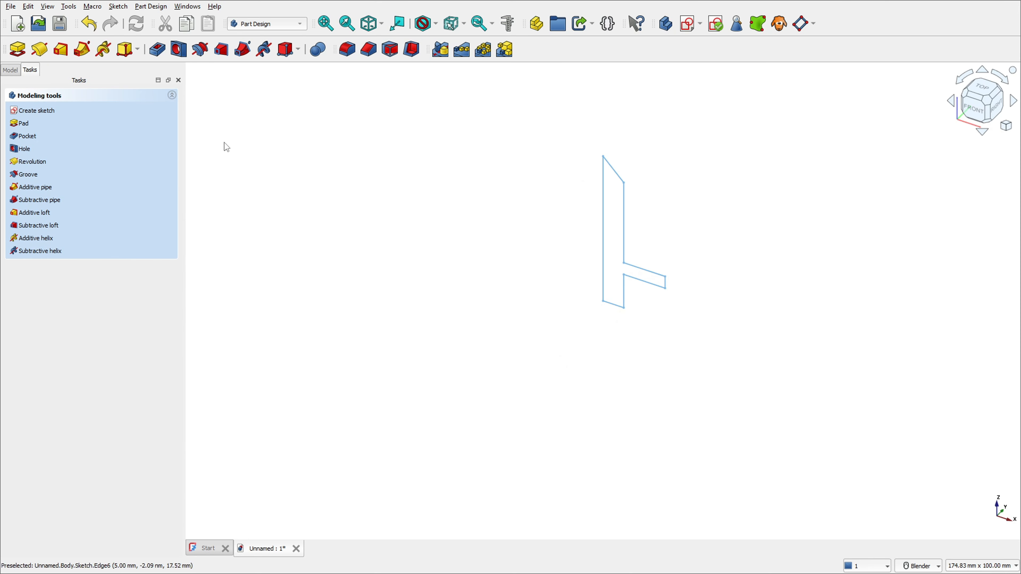
left_click(40, 50)
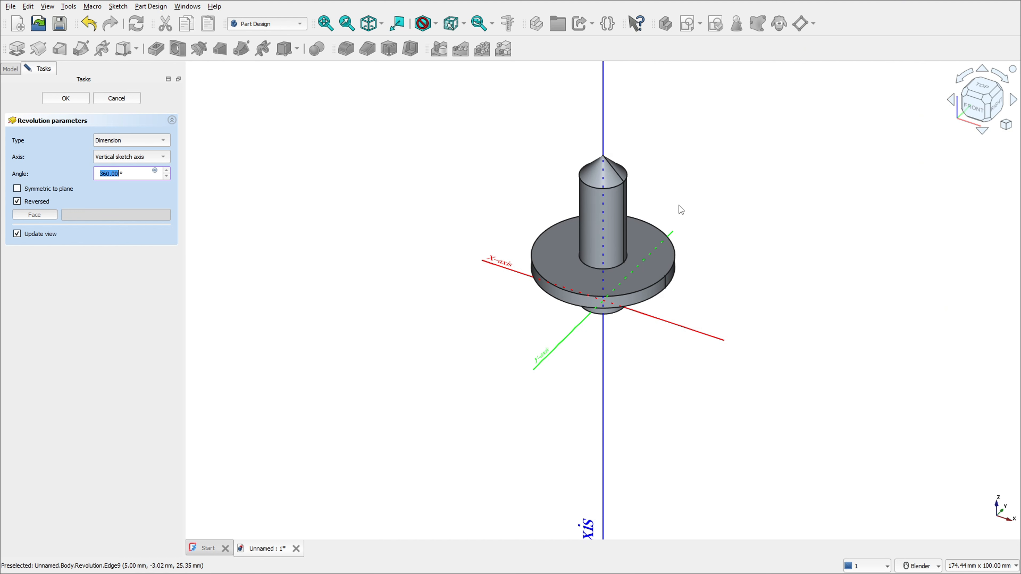
middle_click_drag(677, 207, 597, 249, "shift")
scroll(571, 253, "down", 1)
scroll(570, 253, "up", 4)
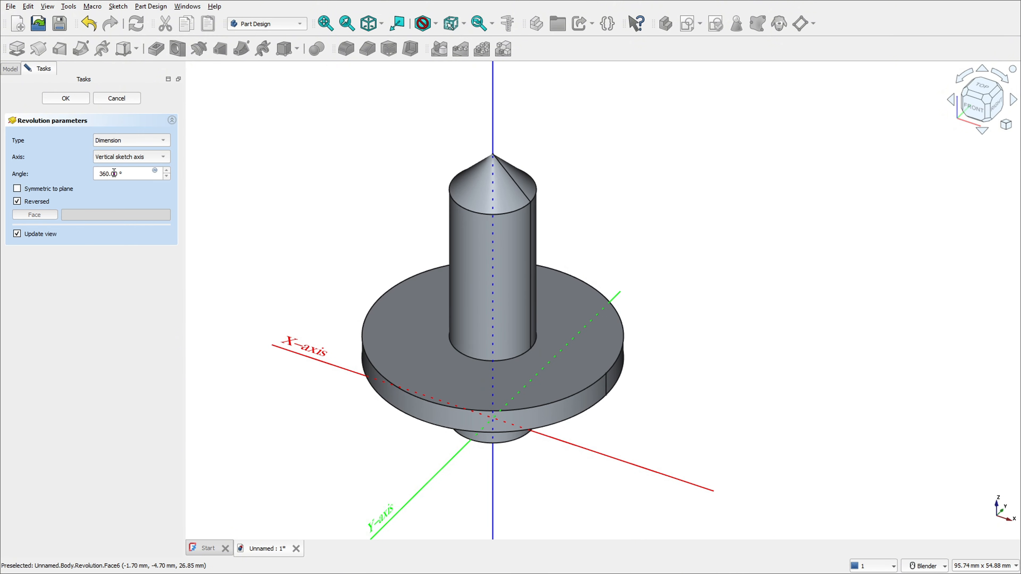
left_click(65, 98)
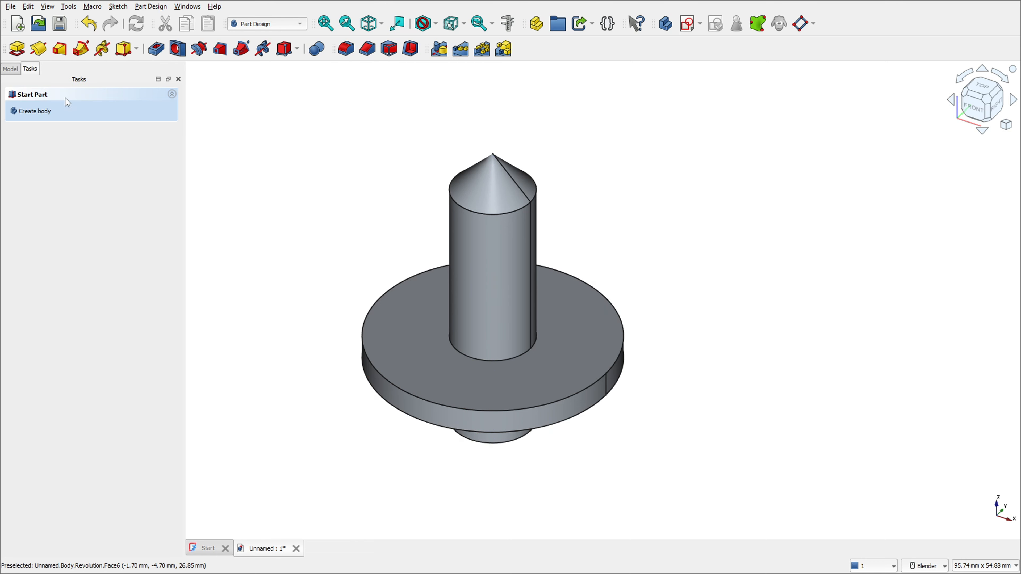
Step: Mark the hole callout in the PDF drawing and sketch a 5 mm diameter circle on the flange's upper face, centred on the horizontal axis
mouse_move(547, 387)
middle_mouse_down()
mouse_move(559, 376)
mouse_move(542, 367)
middle_mouse_up()
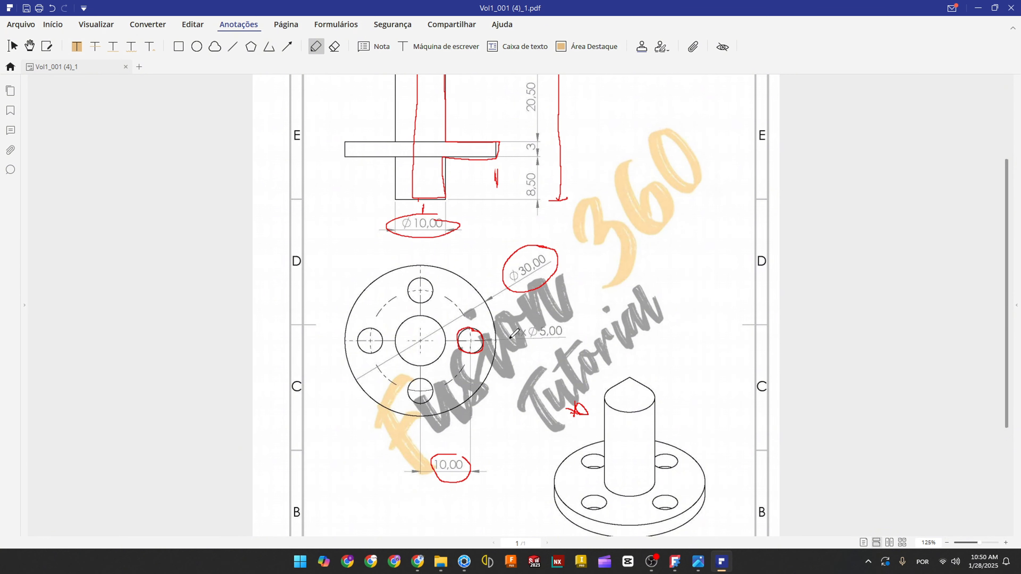
mouse_move(565, 317)
left_mouse_down()
mouse_move(516, 320)
mouse_move(572, 336)
mouse_move(558, 324)
left_mouse_up()
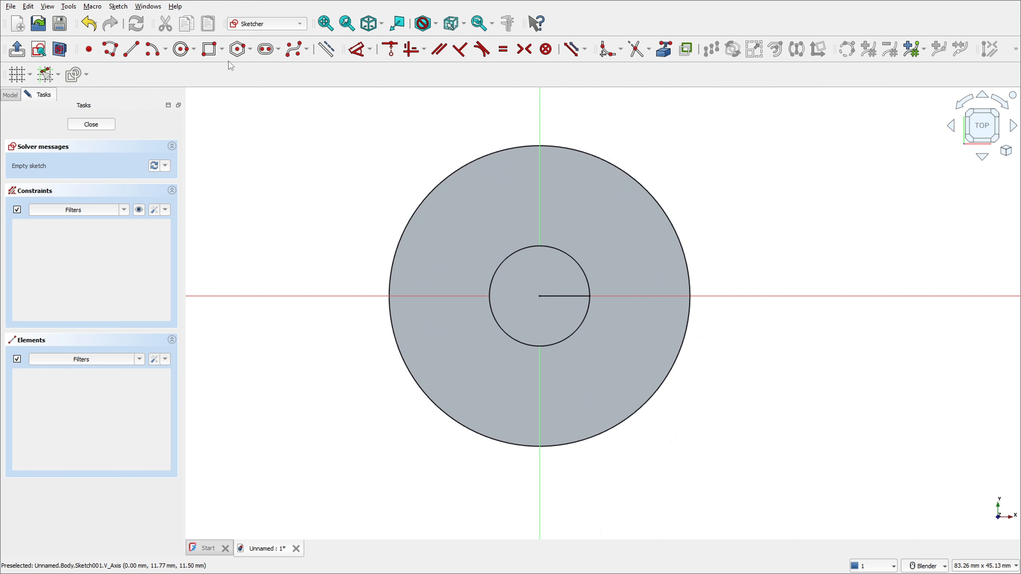
left_click(184, 49)
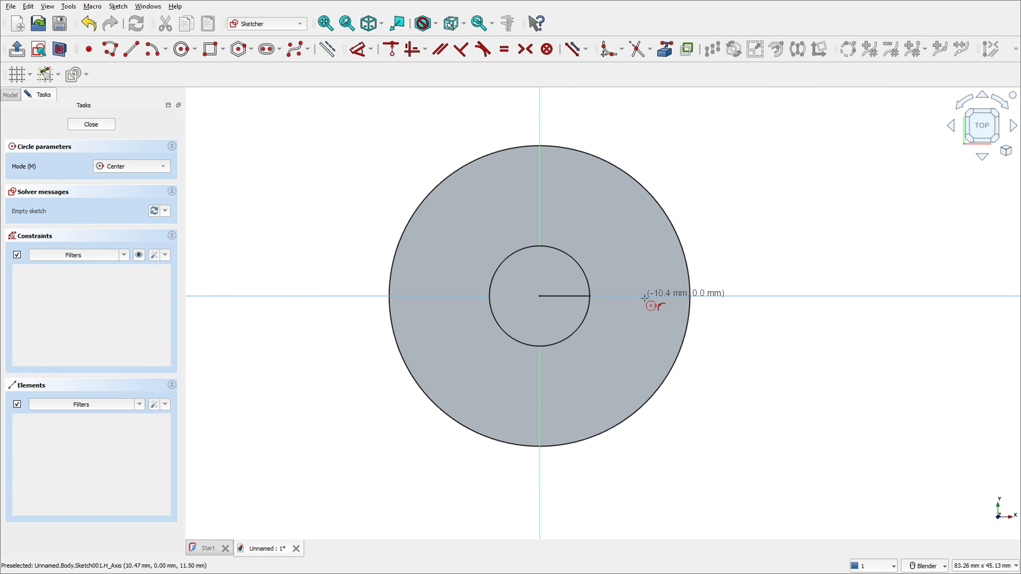
left_click(635, 296)
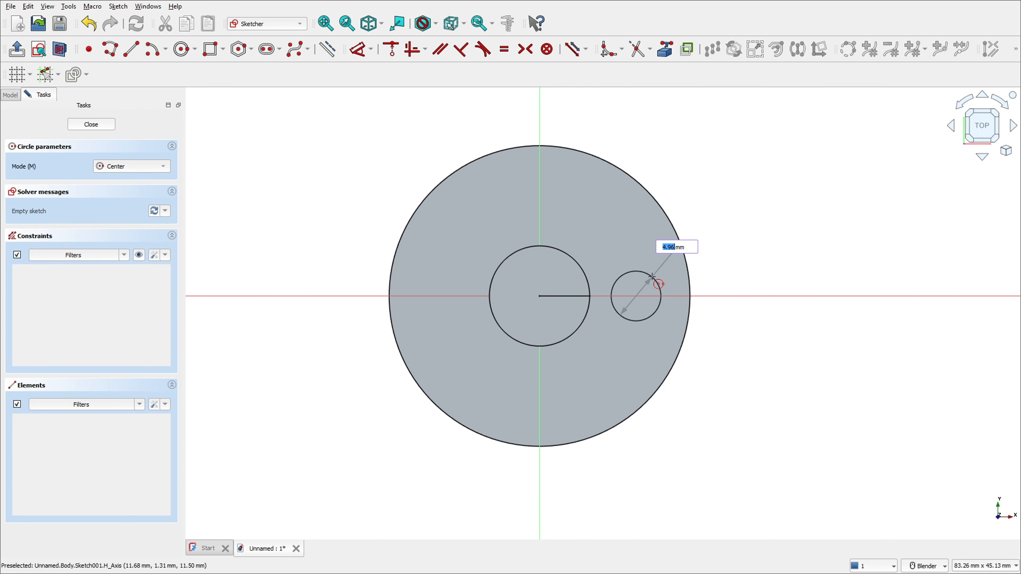
type("5")
key("Return")
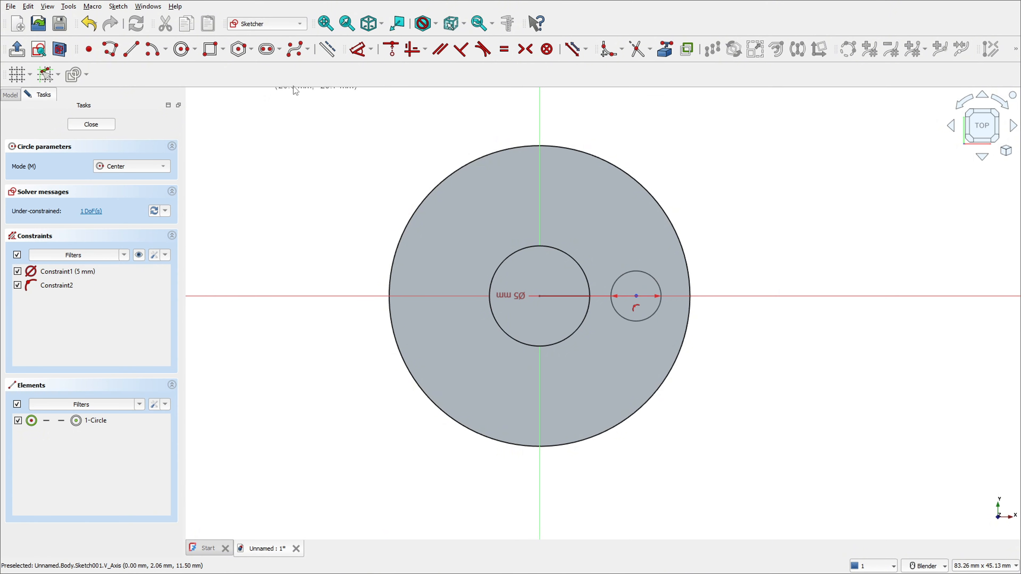
key("Escape")
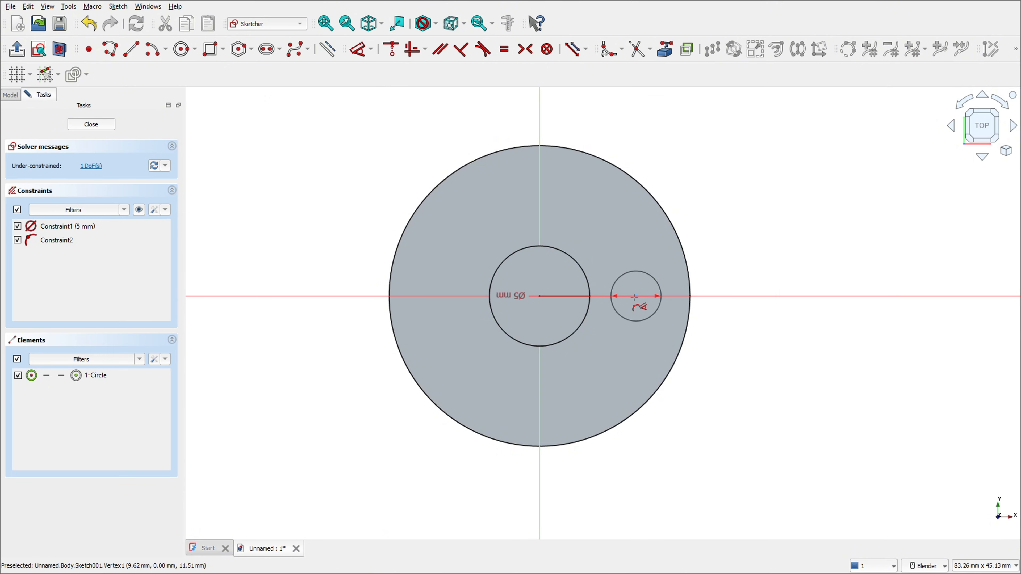
Step: Dimension the horizontal distance from the origin to the circle's centre as 10 mm and finish the sketch
left_click(635, 297)
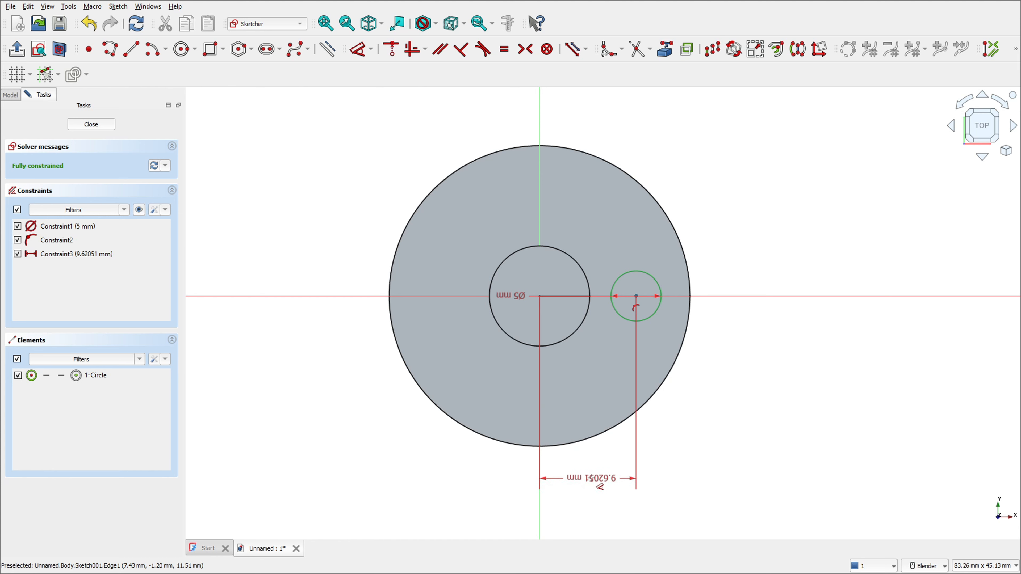
left_click(600, 485)
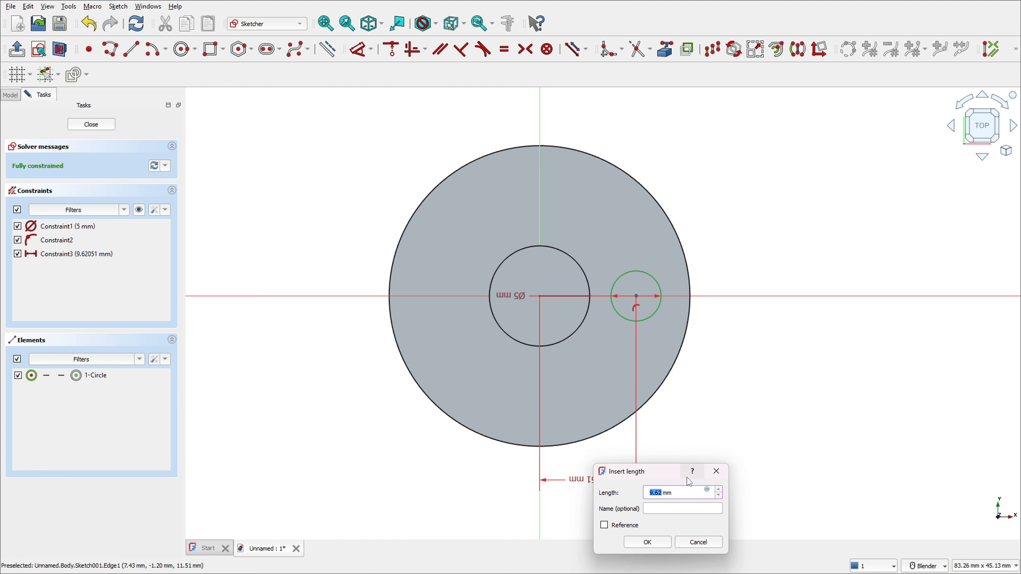
type("10")
key("Return")
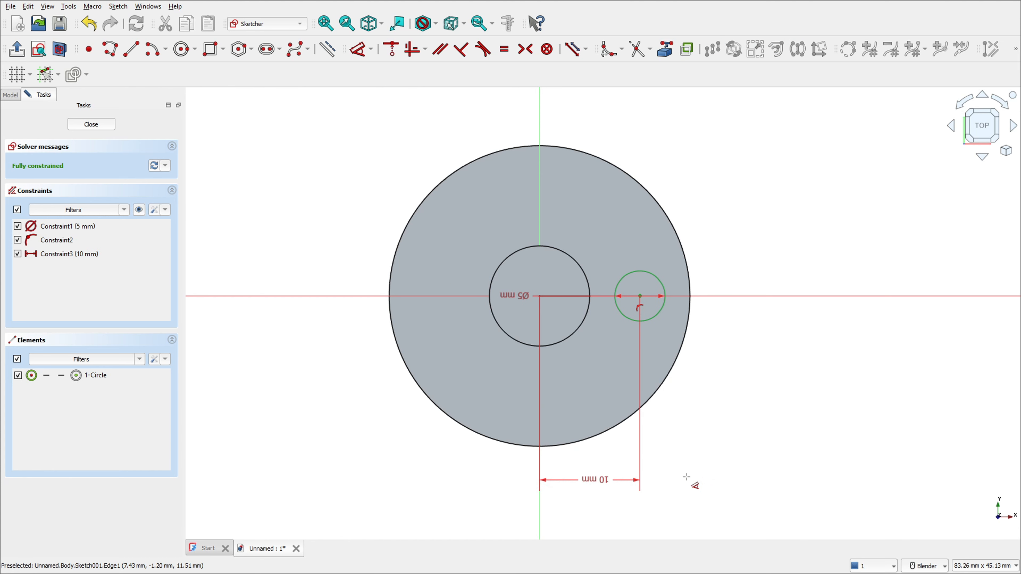
left_click(91, 124)
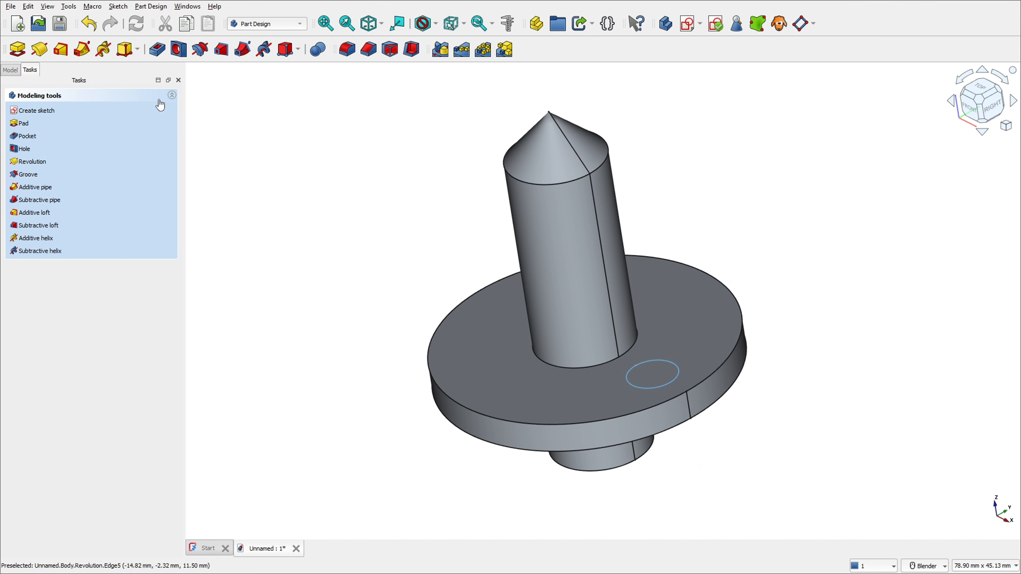
Step: Cut the circle through the flange as a pocket of type Through all
left_click(157, 49)
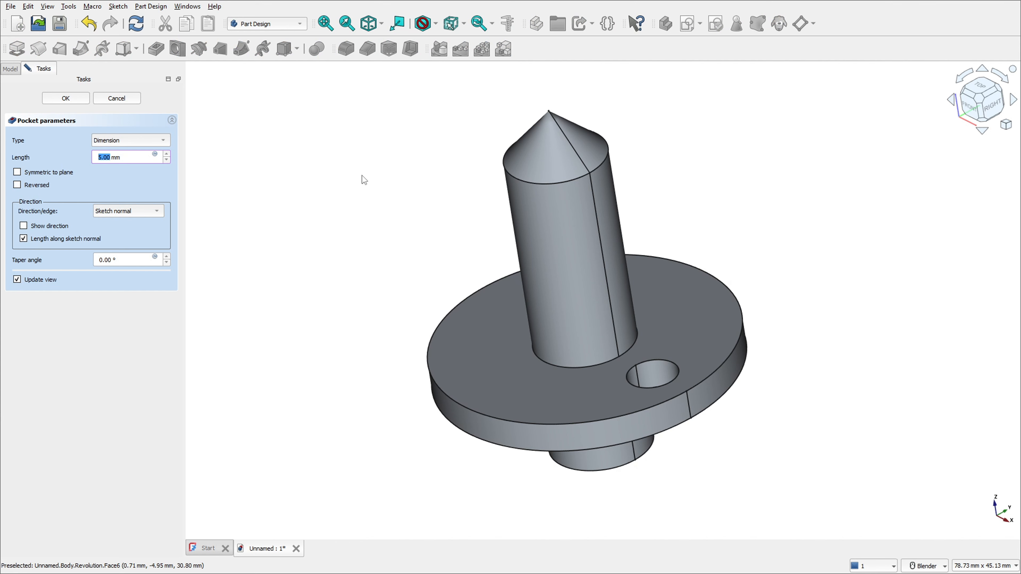
mouse_move(393, 197)
middle_mouse_down("shift")
mouse_move(410, 209)
mouse_move(381, 197)
middle_mouse_up("shift")
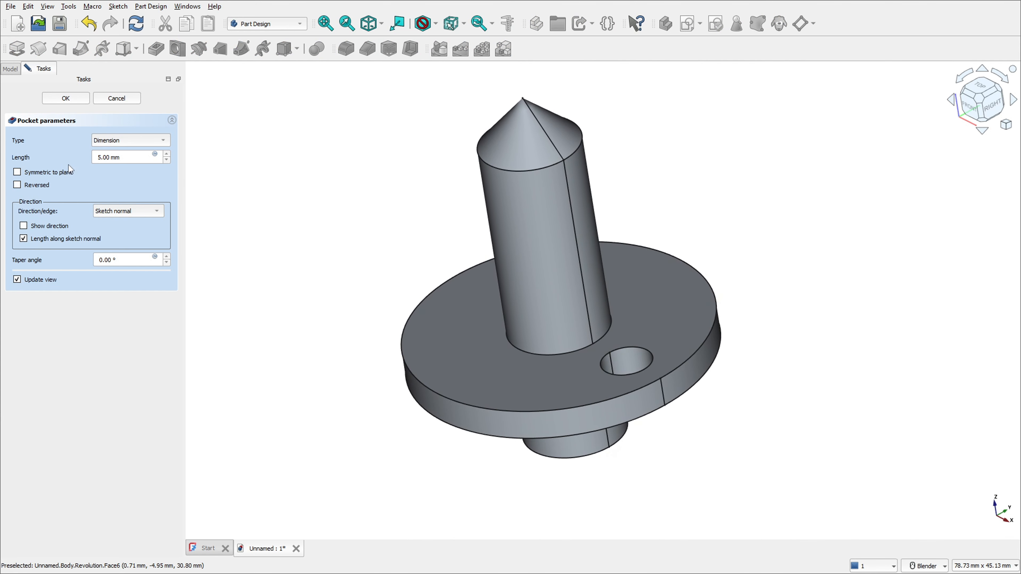
left_click(125, 140)
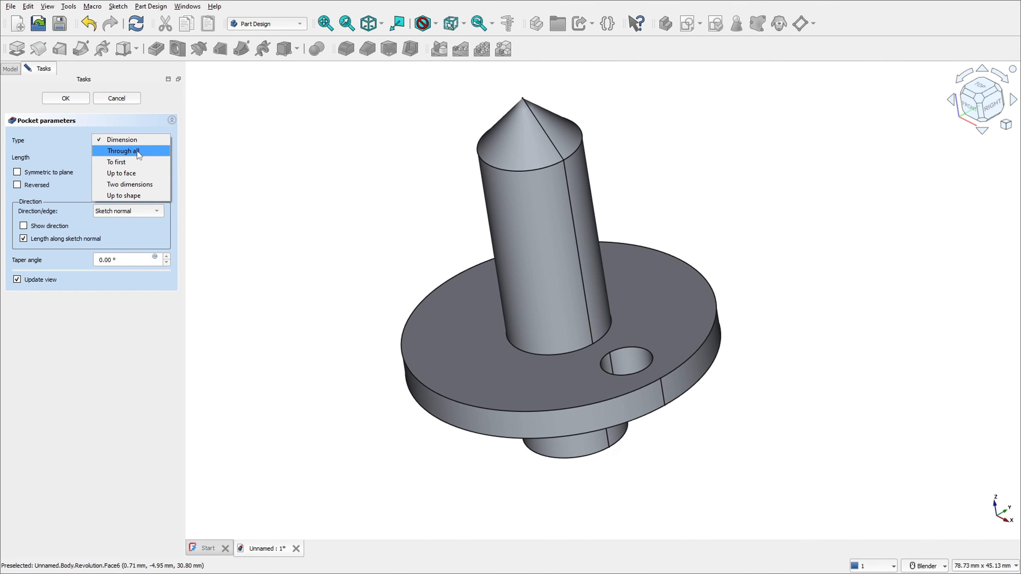
left_click(125, 152)
middle_click_drag(382, 201, 398, 246)
left_click(66, 98)
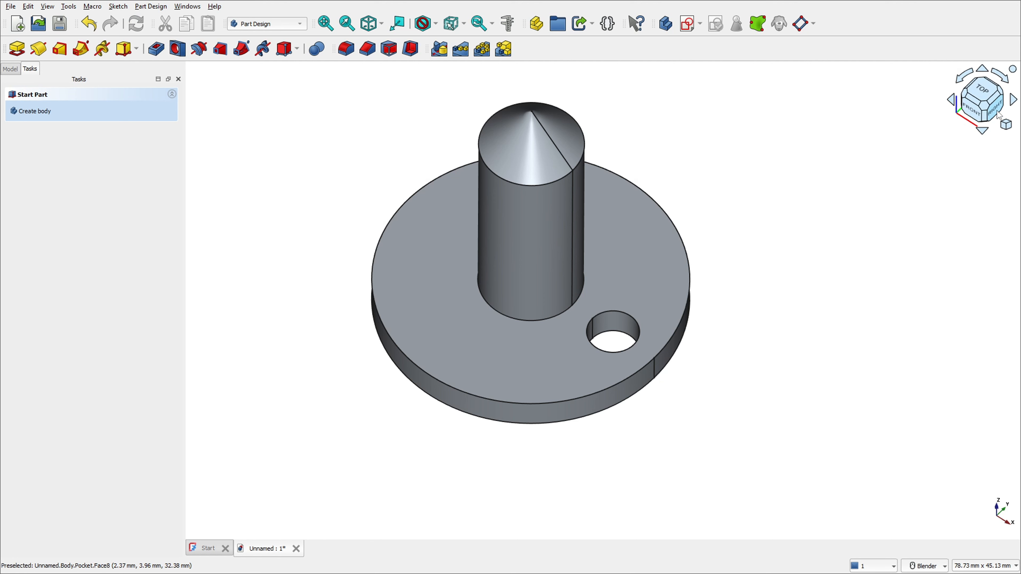
Step: Polar-pattern the flange hole as a tool shape about the base Z axis, with 4 occurrences over 360°
left_click(987, 110)
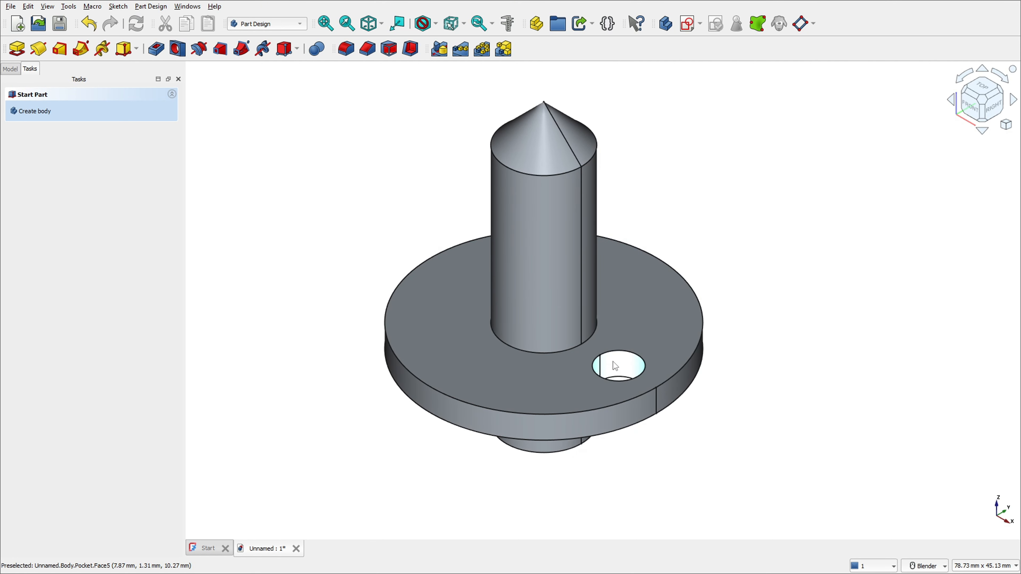
left_click(483, 56)
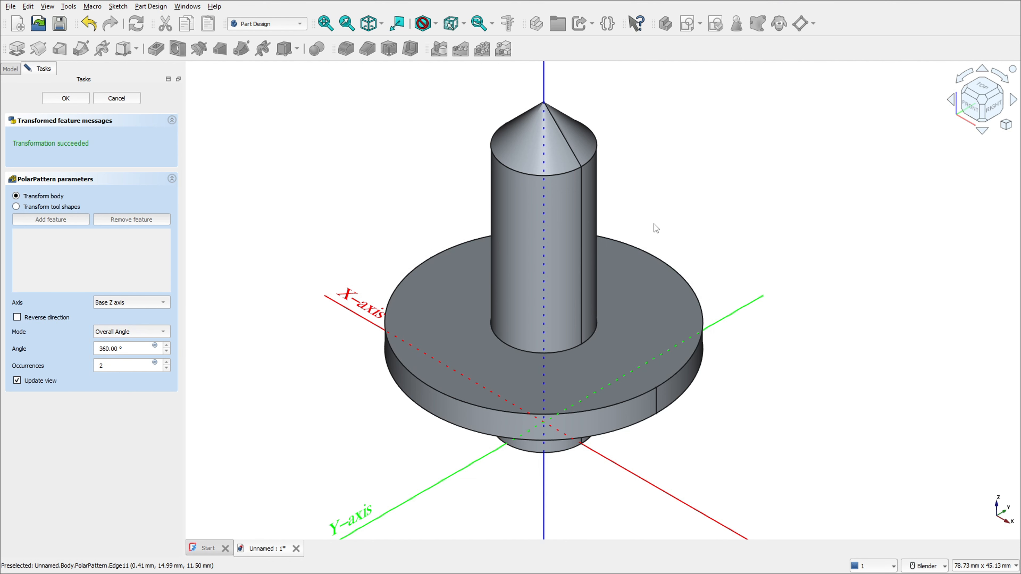
left_click(16, 207)
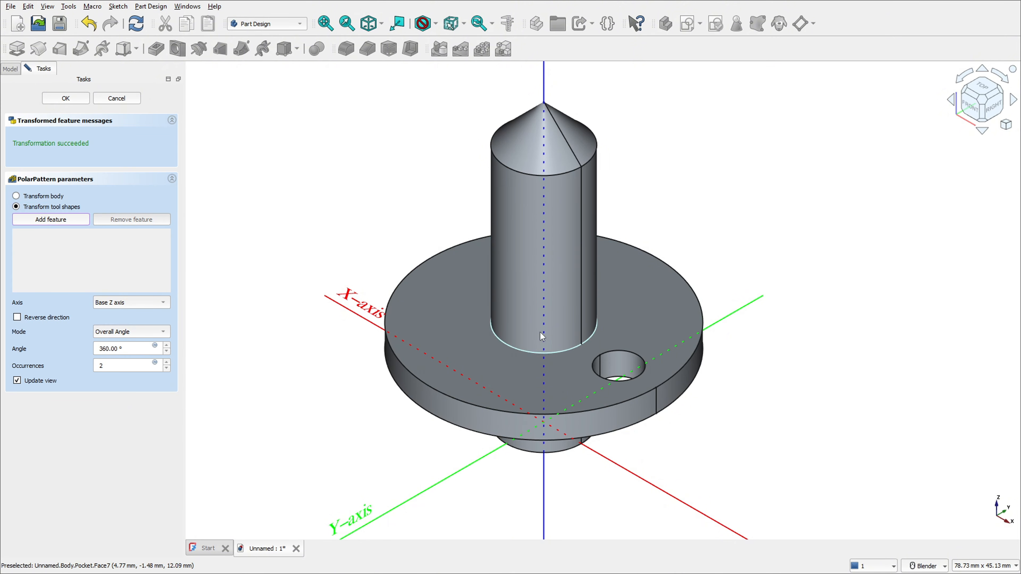
left_click(613, 361)
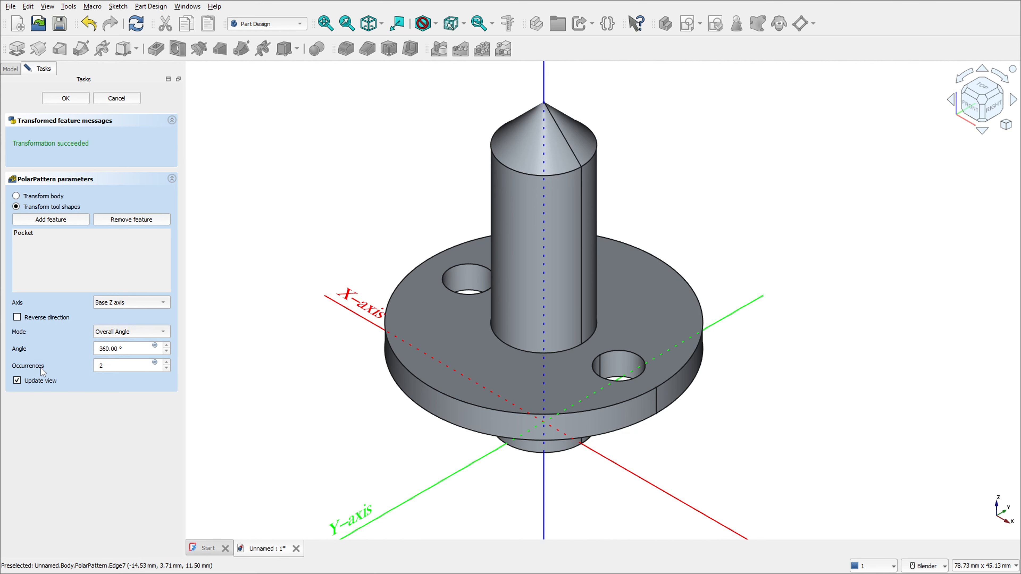
left_click(167, 363)
left_click(167, 363)
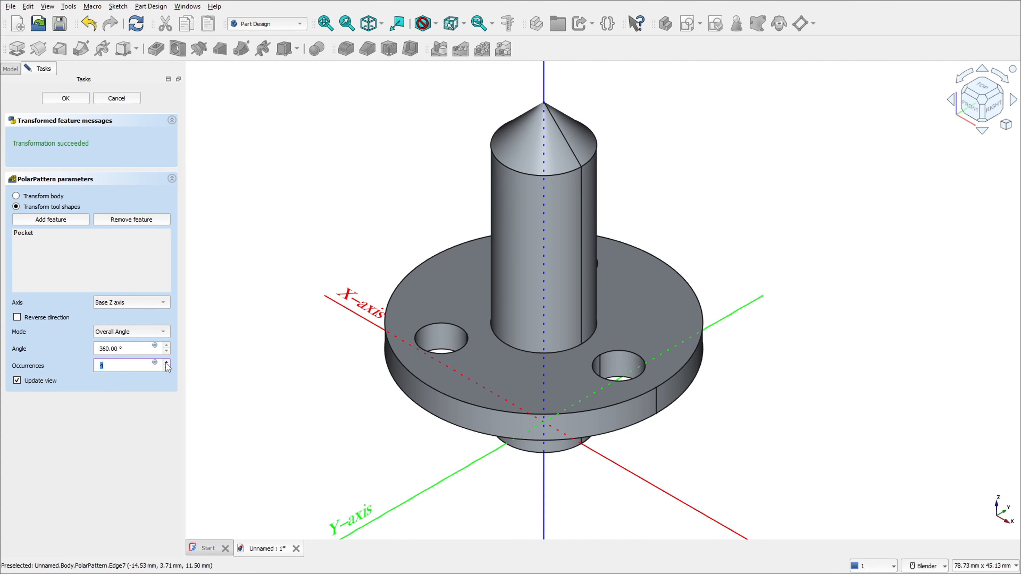